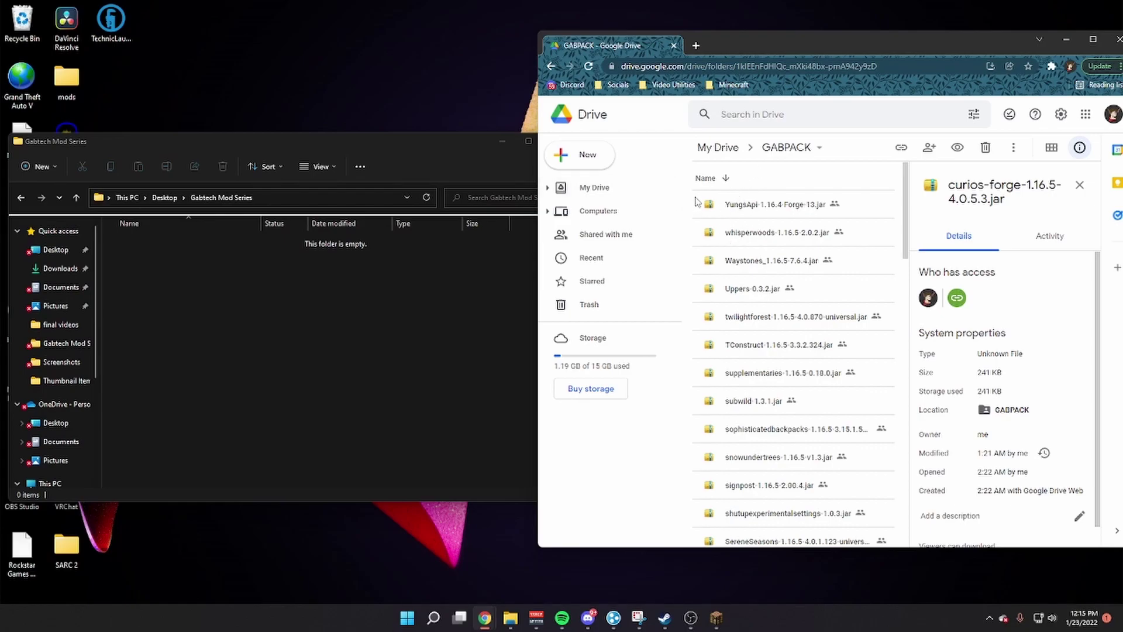
Select every mod file in GABPACK, from YungsApi-1.16.4-Forge-13.jar to the end of the list.
scroll(766, 342, down, 5)
scroll(825, 436, down, 5)
scroll(829, 439, down, 5)
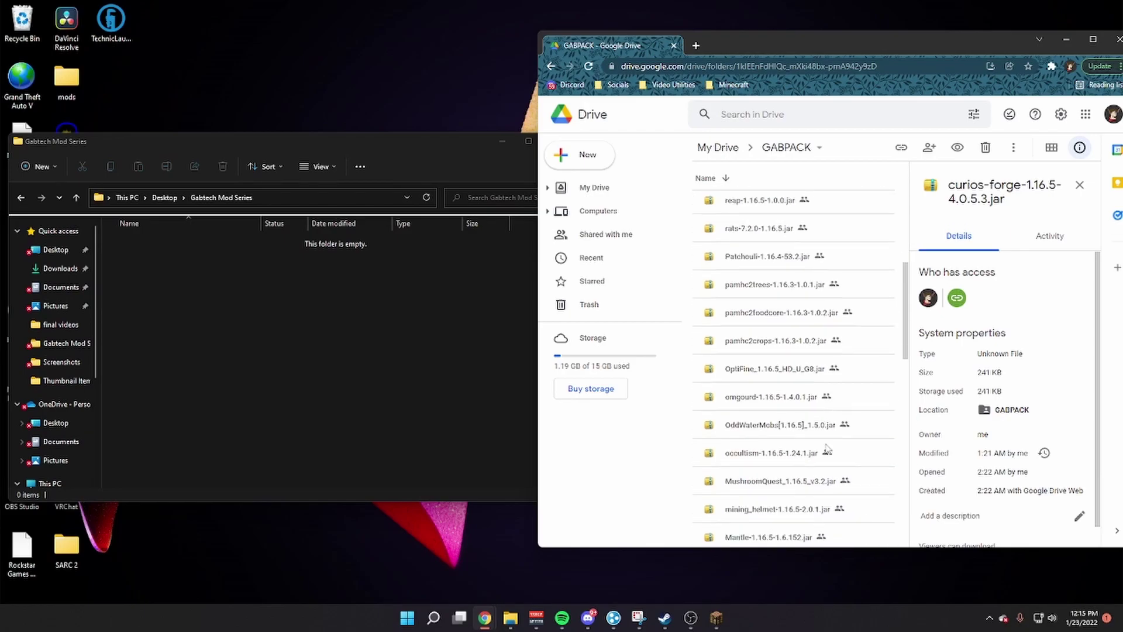
scroll(829, 455, down, 5)
scroll(830, 456, up, 10)
scroll(834, 444, up, 10)
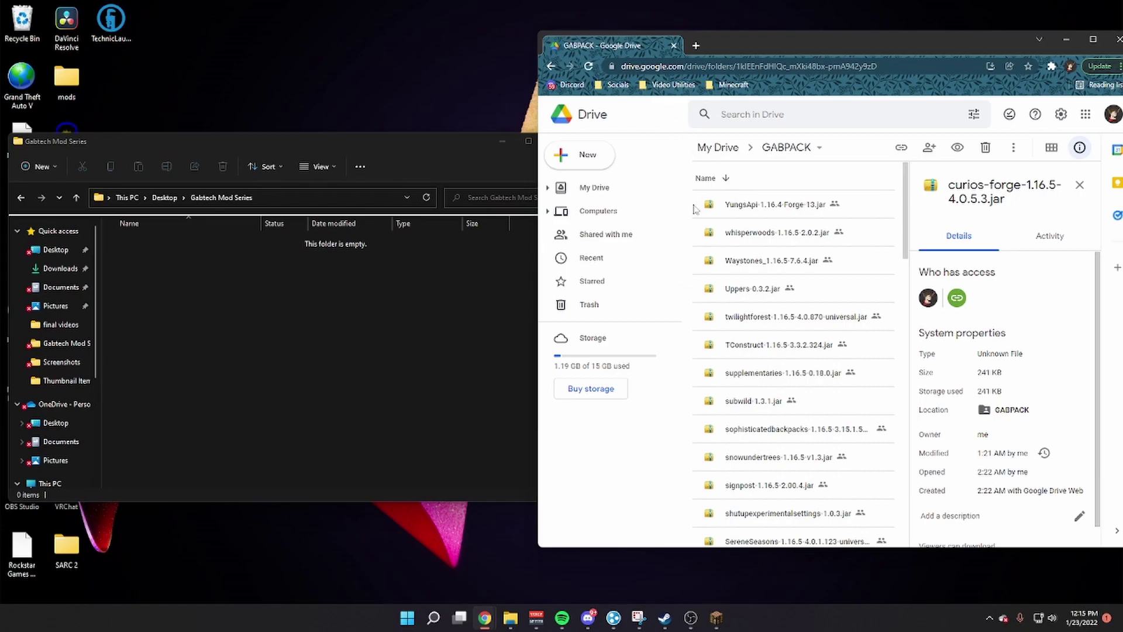
mouse_move(694, 209)
mouse_down()
mouse_move(808, 503)
mouse_move(818, 572)
mouse_up()
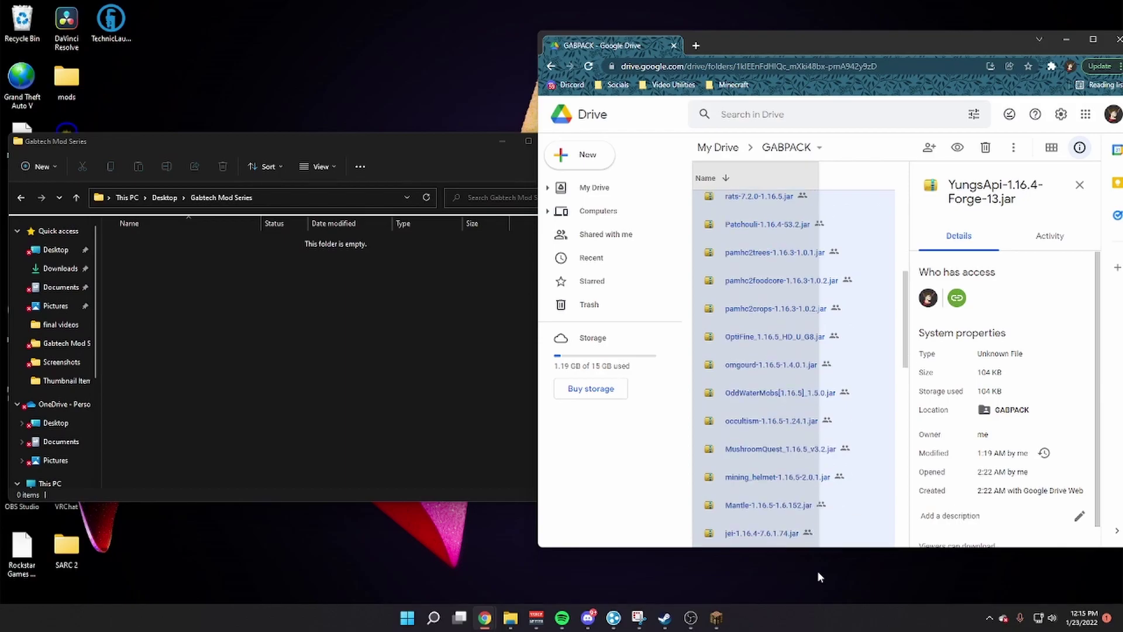
drag(818, 572, 817, 570)
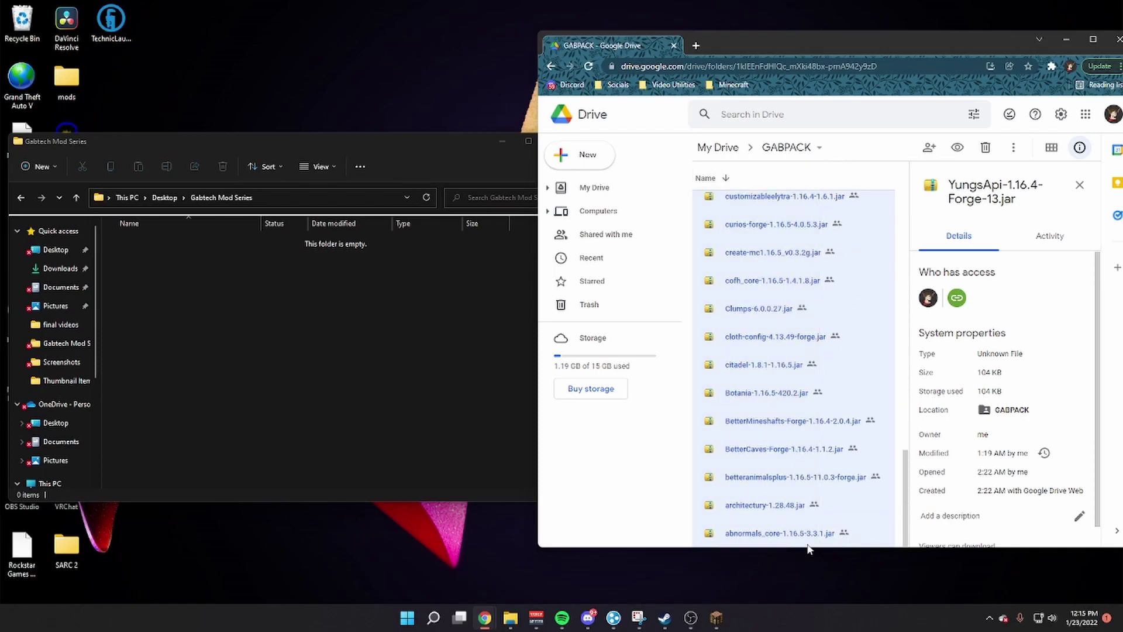
Download the 53 selected mod files as drive-download-20220123T181850Z-001.zip.
right_click(747, 364)
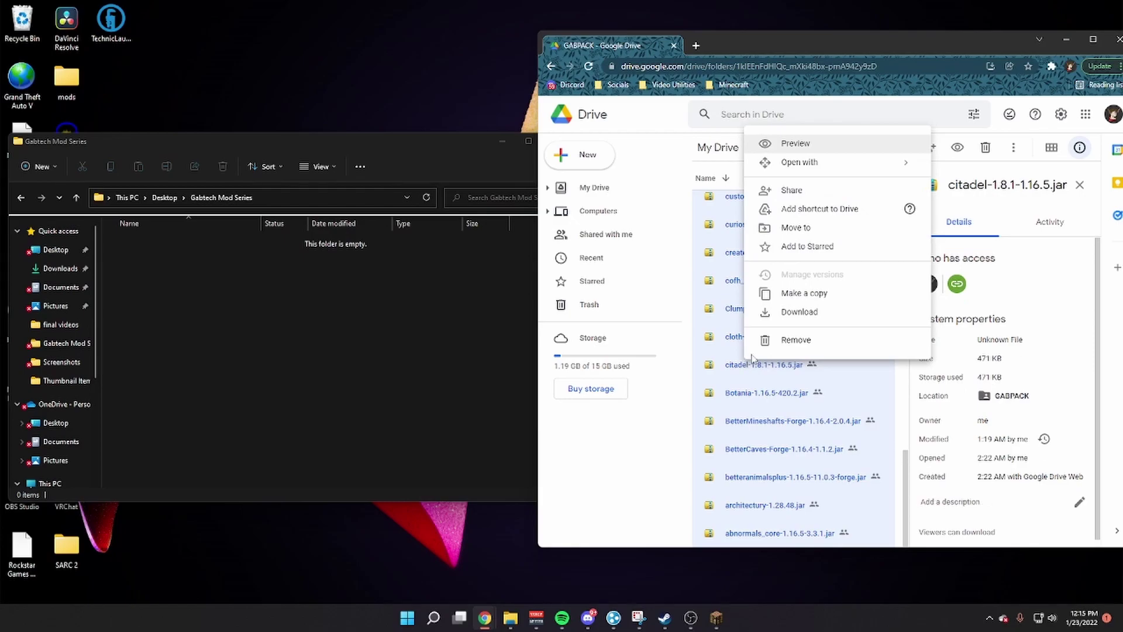
click(788, 317)
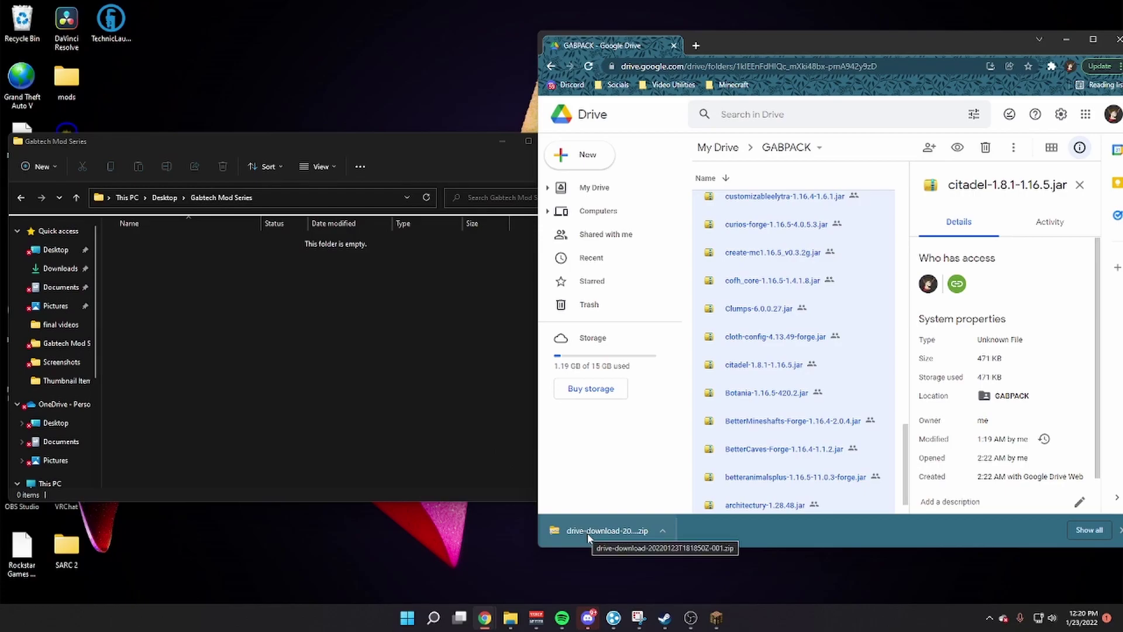
Move the zip into Gabtech Mod Series and extract its 53 jars into a new folder.
drag(588, 532, 198, 370)
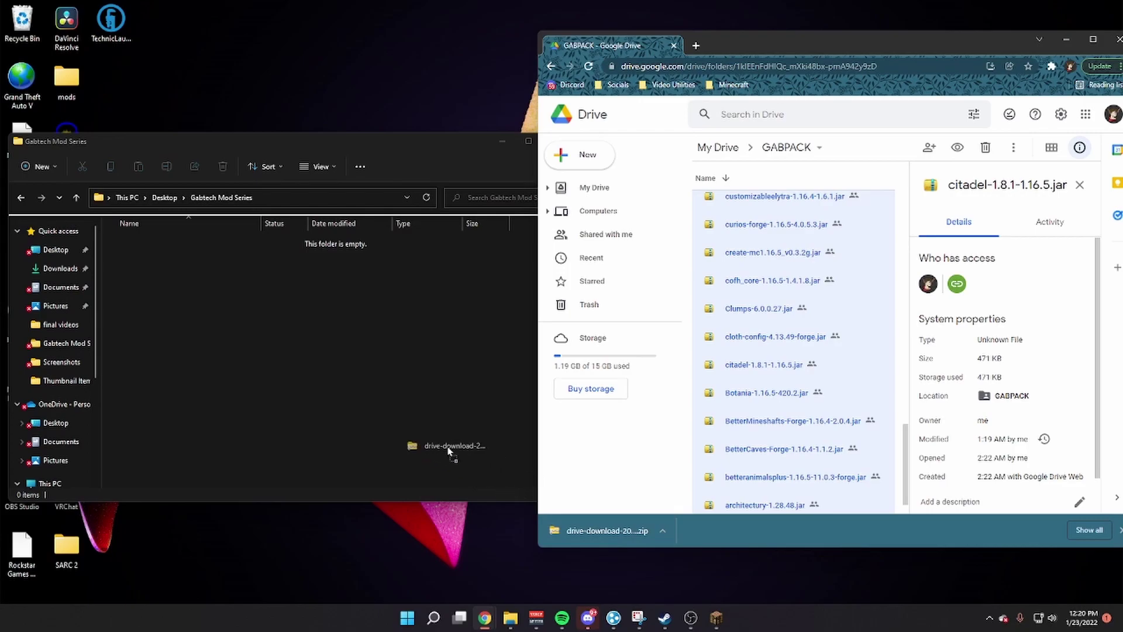
click(147, 319)
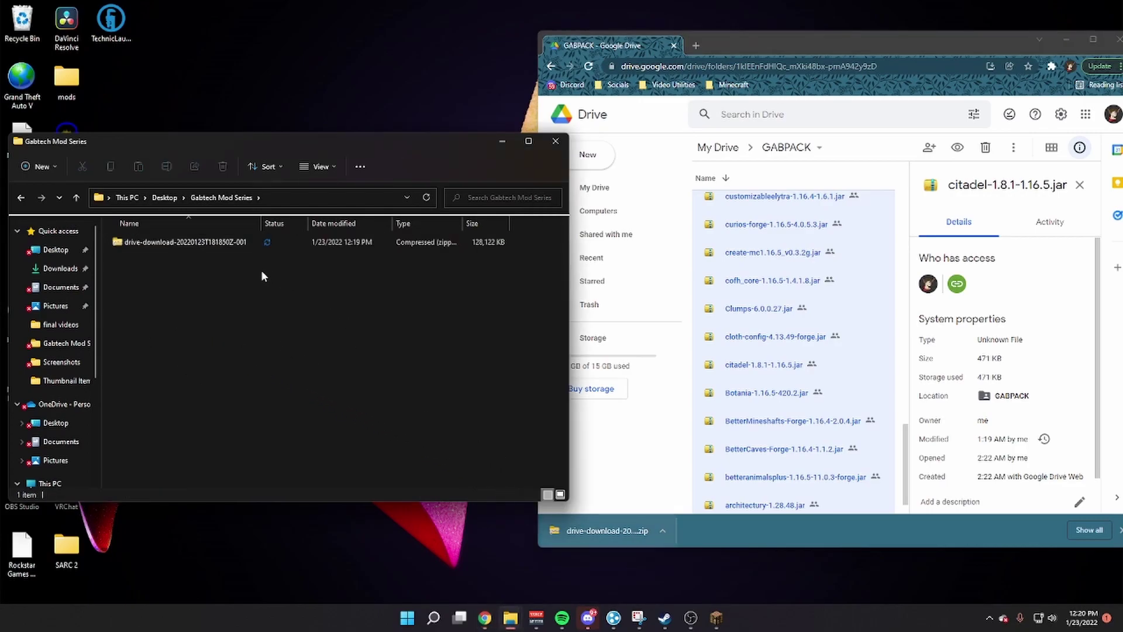
right_click(203, 250)
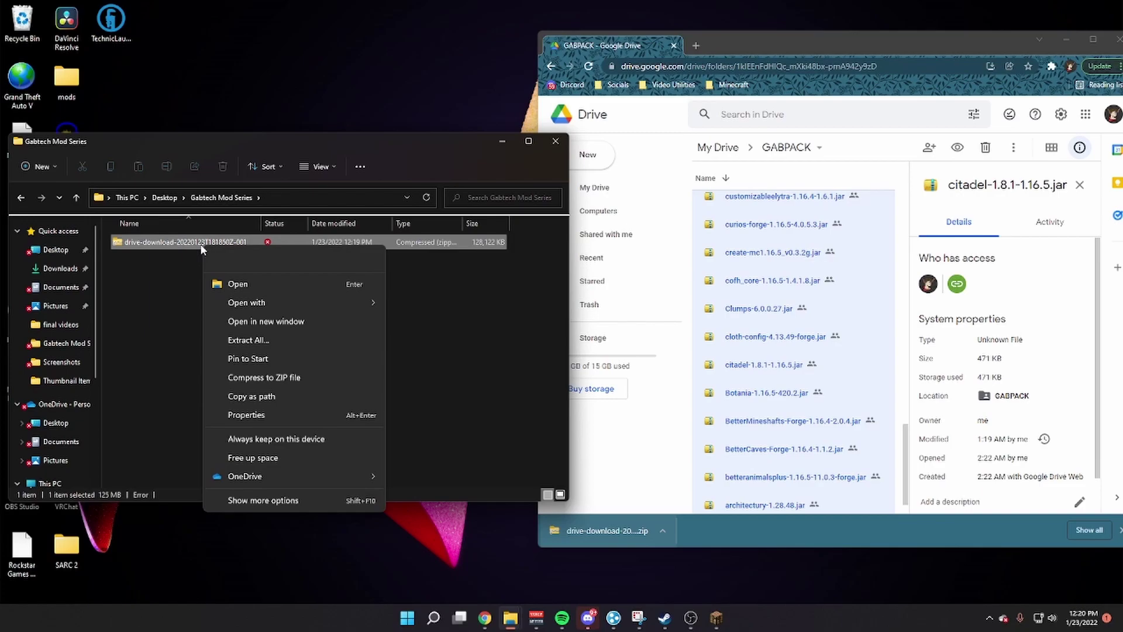
click(283, 503)
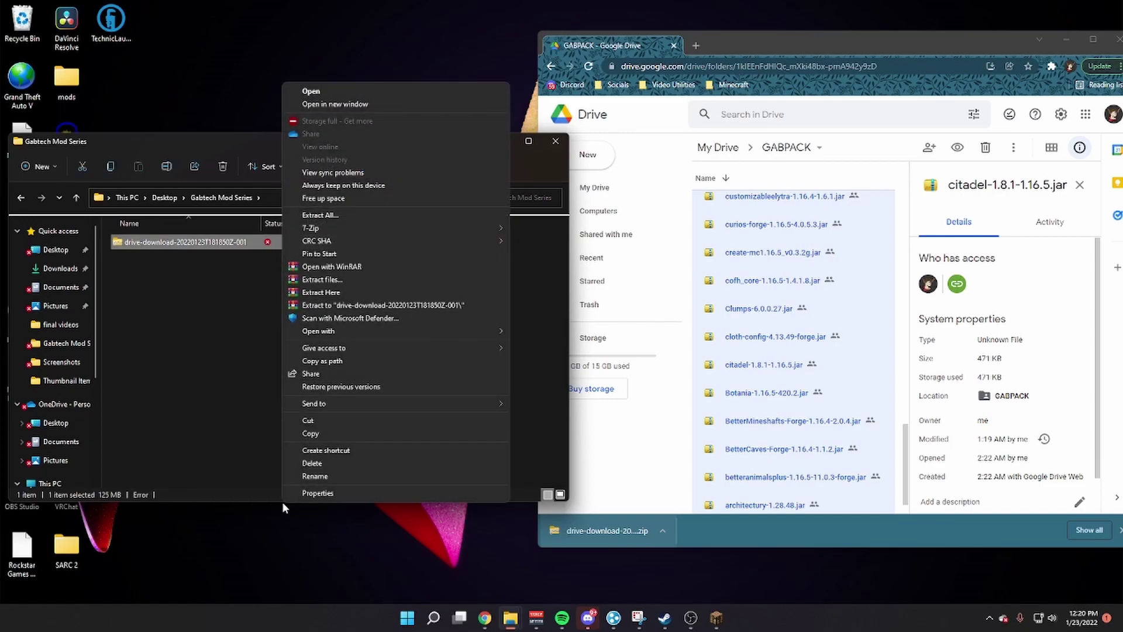
click(322, 215)
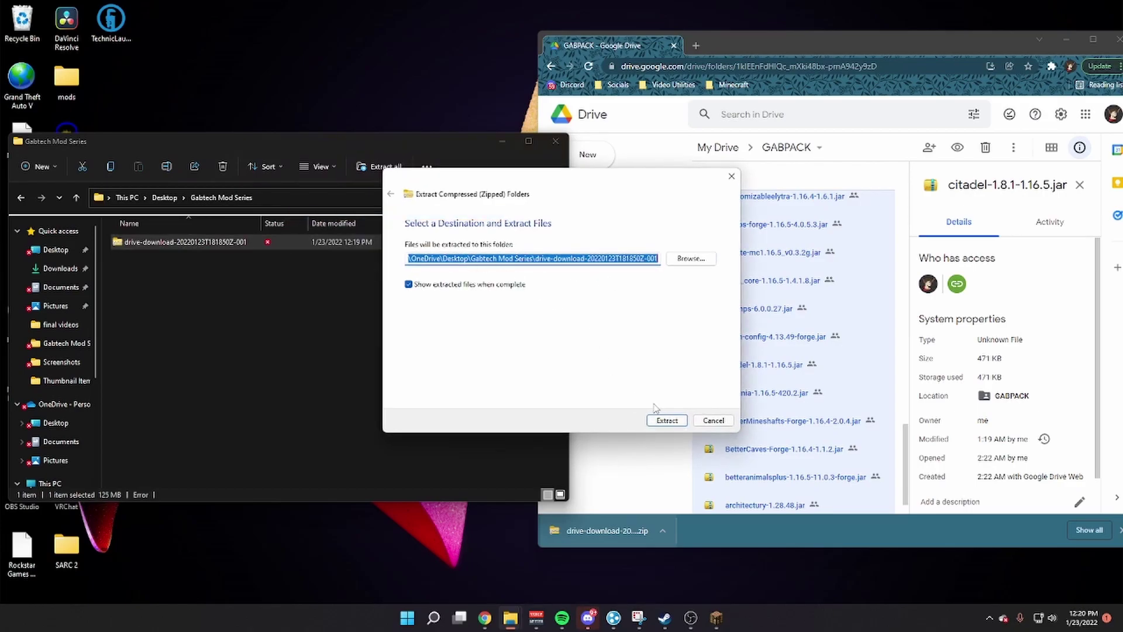
click(666, 420)
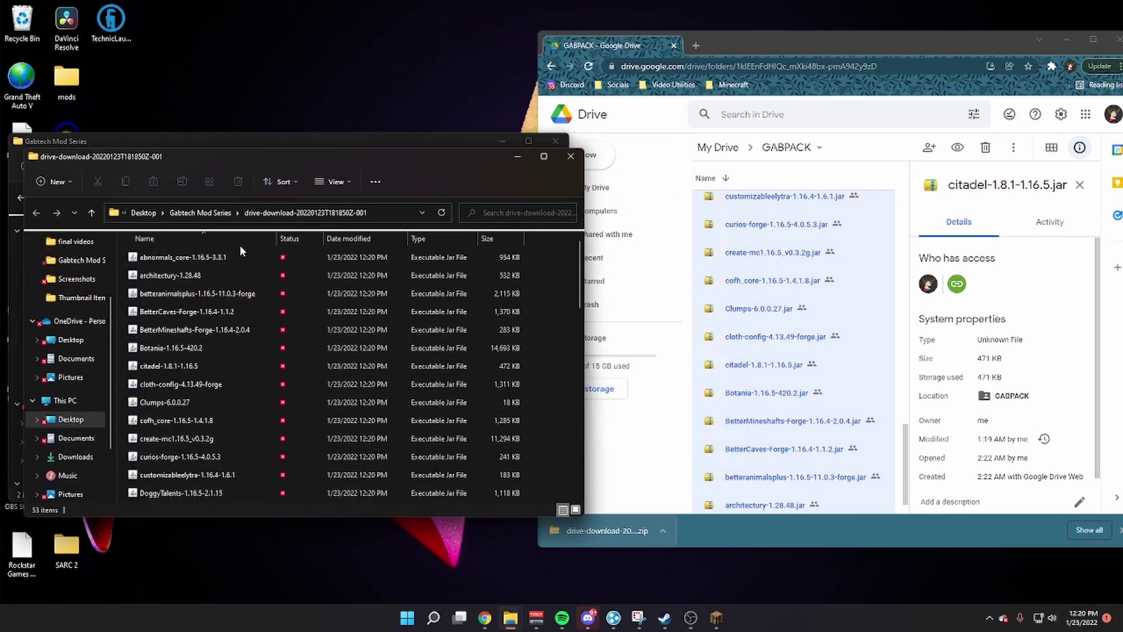
Rename the extracted drive-download-20220123T181850Z-001 folder to 'mods'.
click(200, 212)
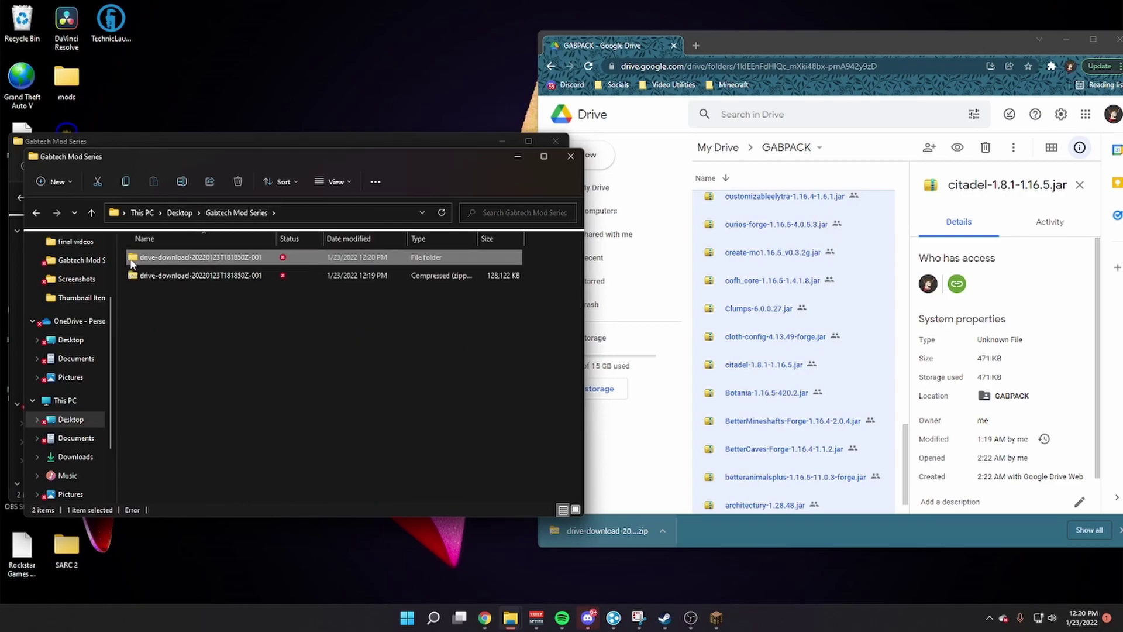
right_click(164, 262)
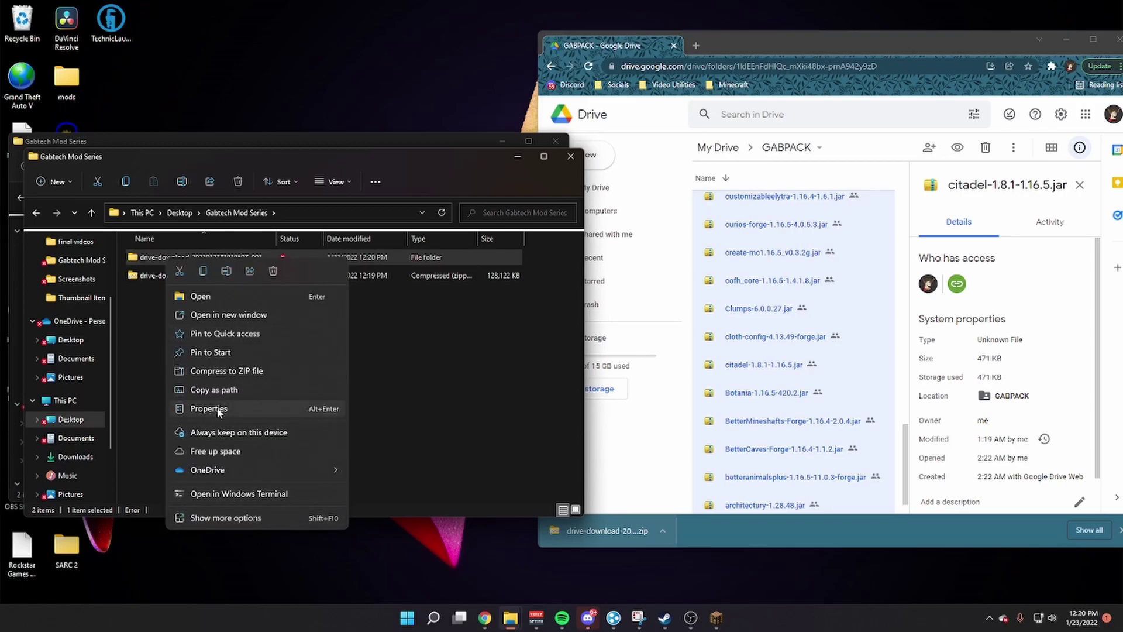
click(231, 518)
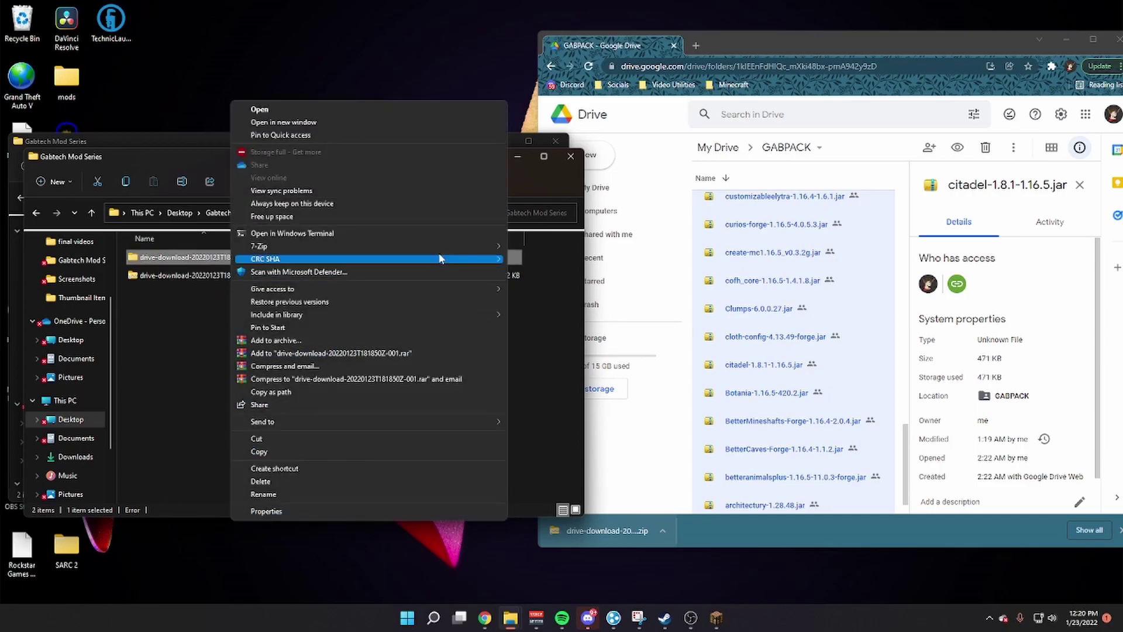
mouse_move(277, 314)
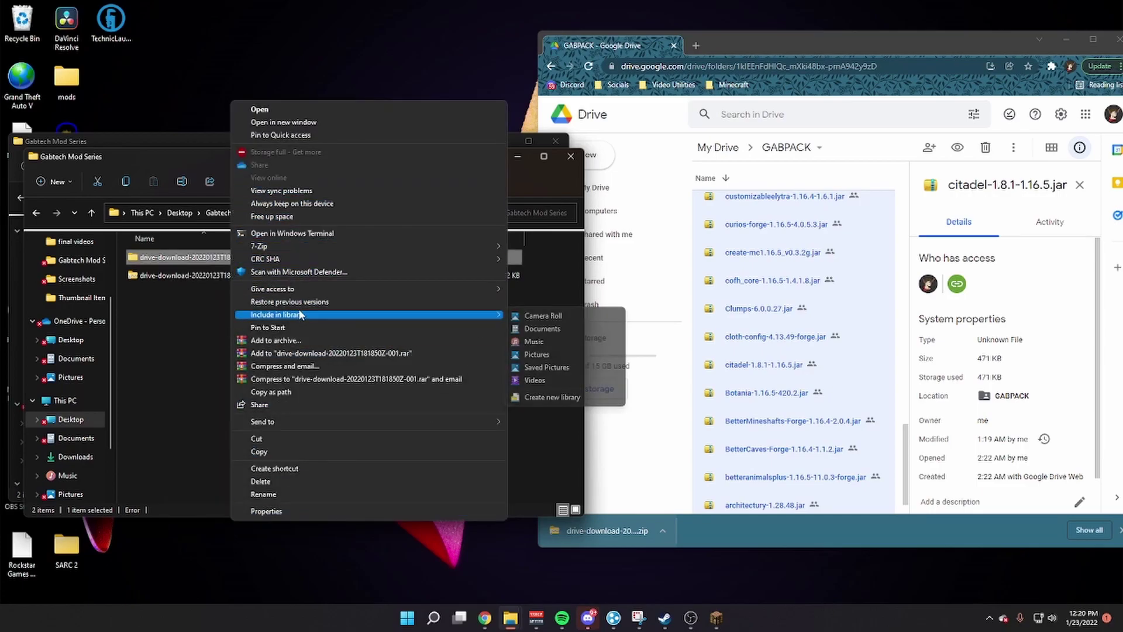
click(282, 493)
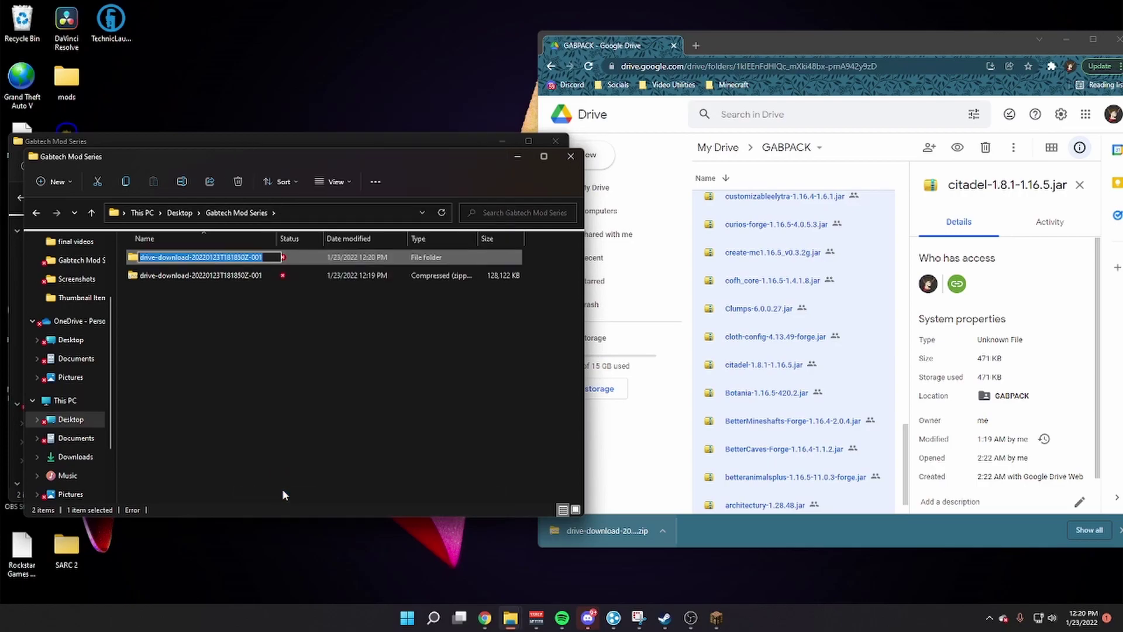
text(mods)
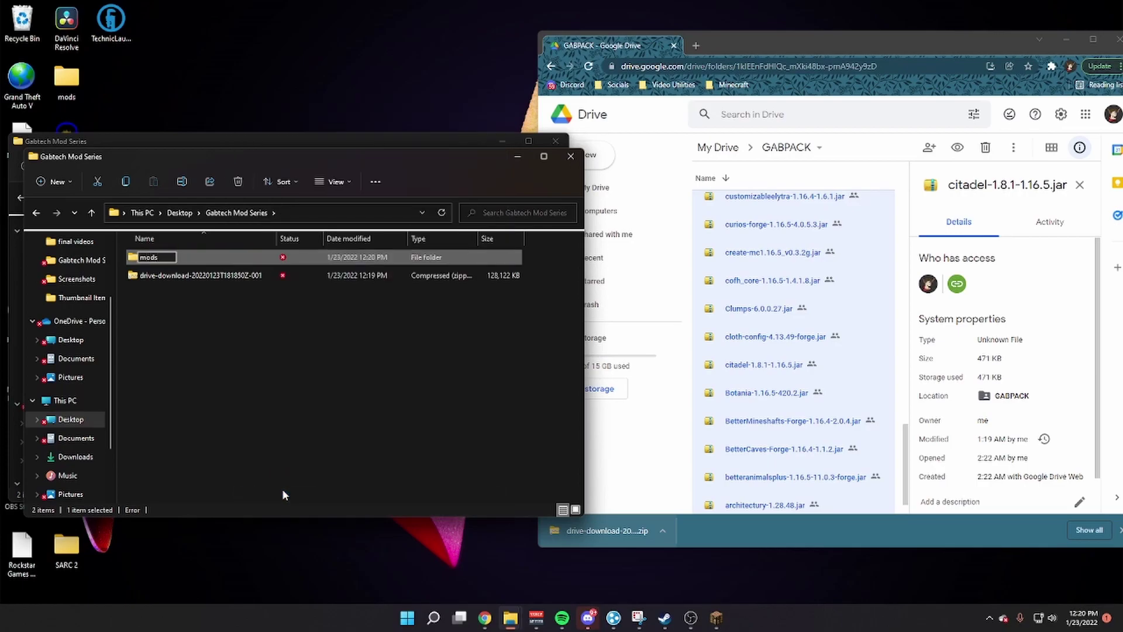
key(Return)
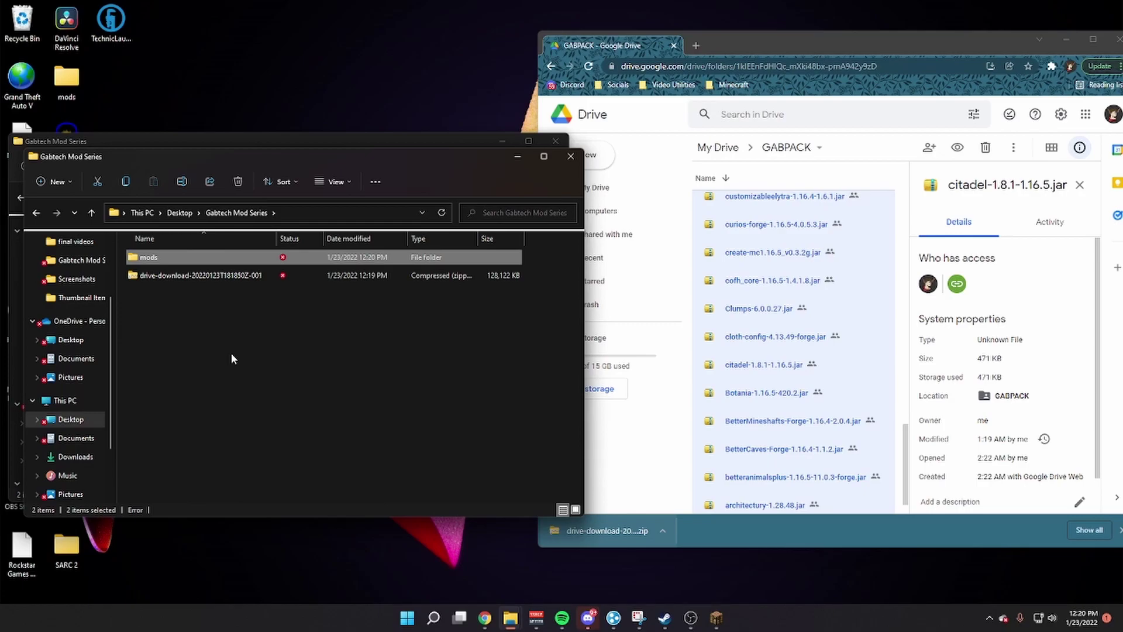
Open .minecraft under AppData Roaming and check that its mods folder holds the jars.
click(434, 618)
click(316, 148)
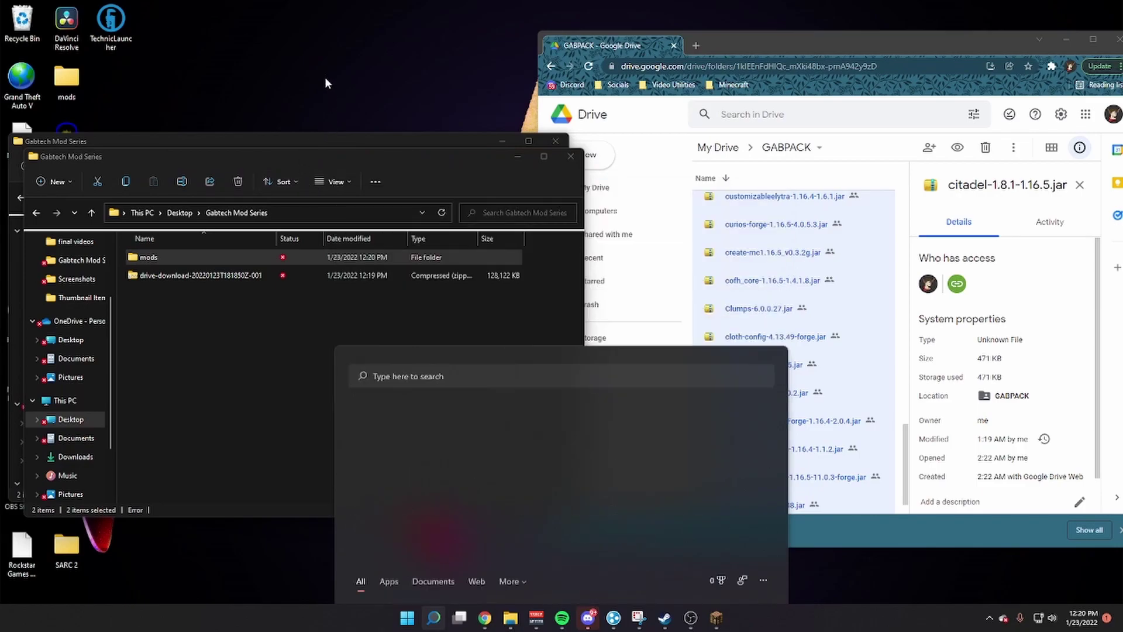
key(super+r)
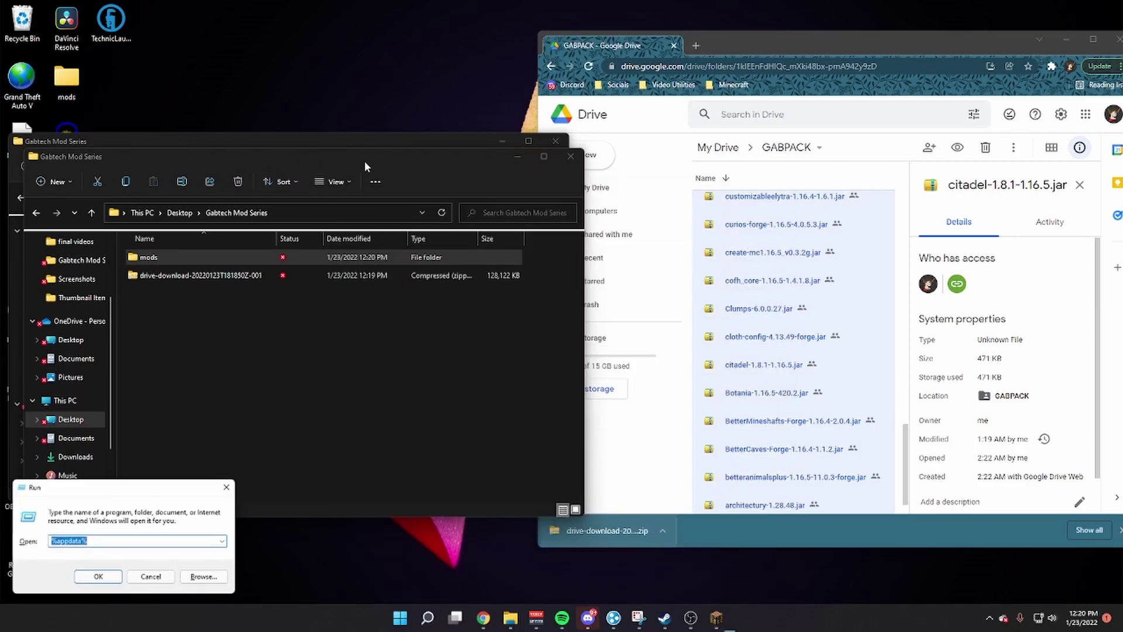
click(104, 585)
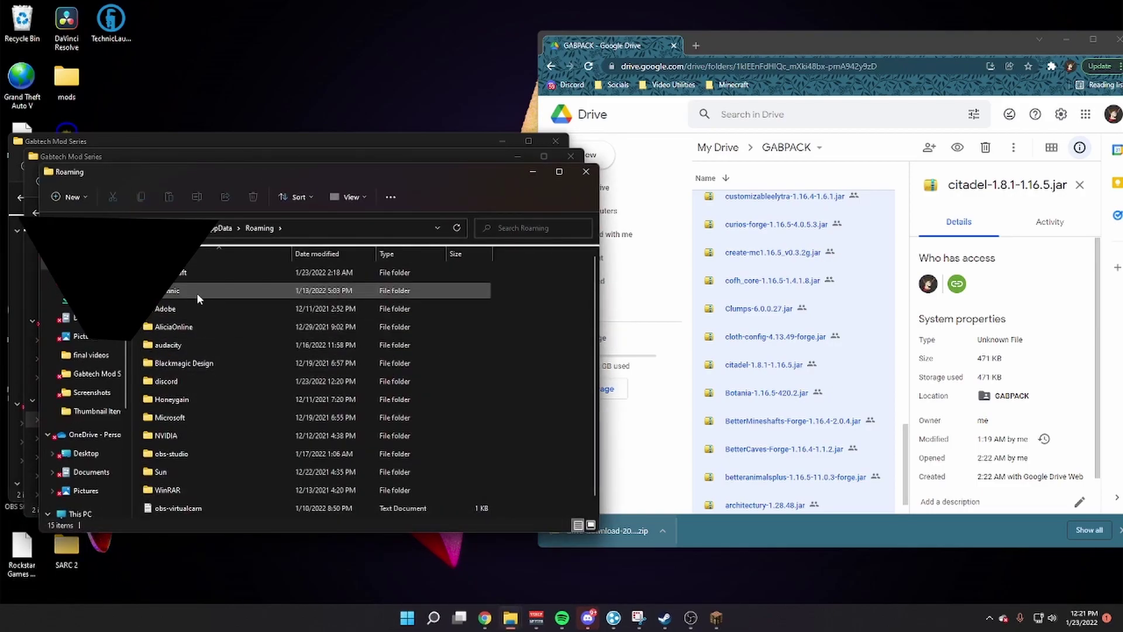
double_click(186, 274)
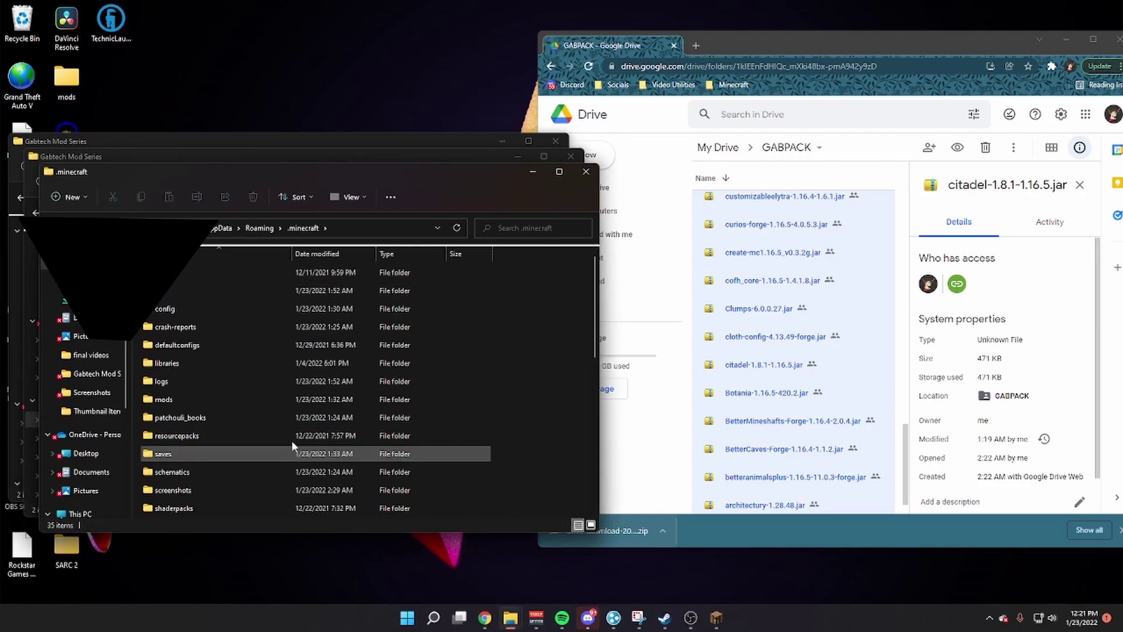
double_click(203, 398)
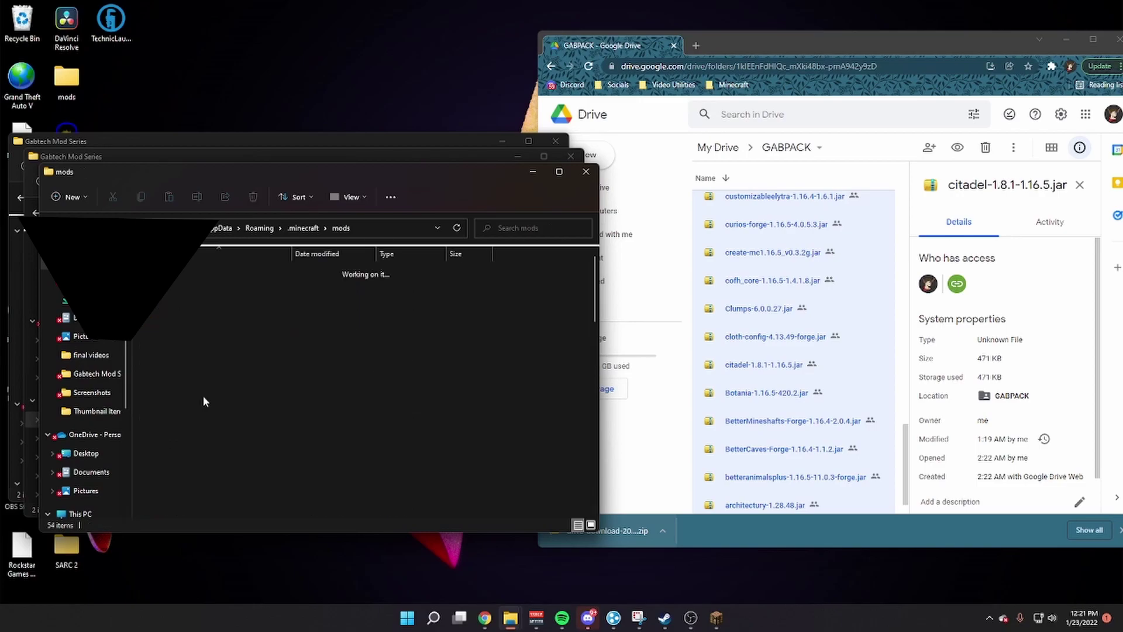
click(303, 228)
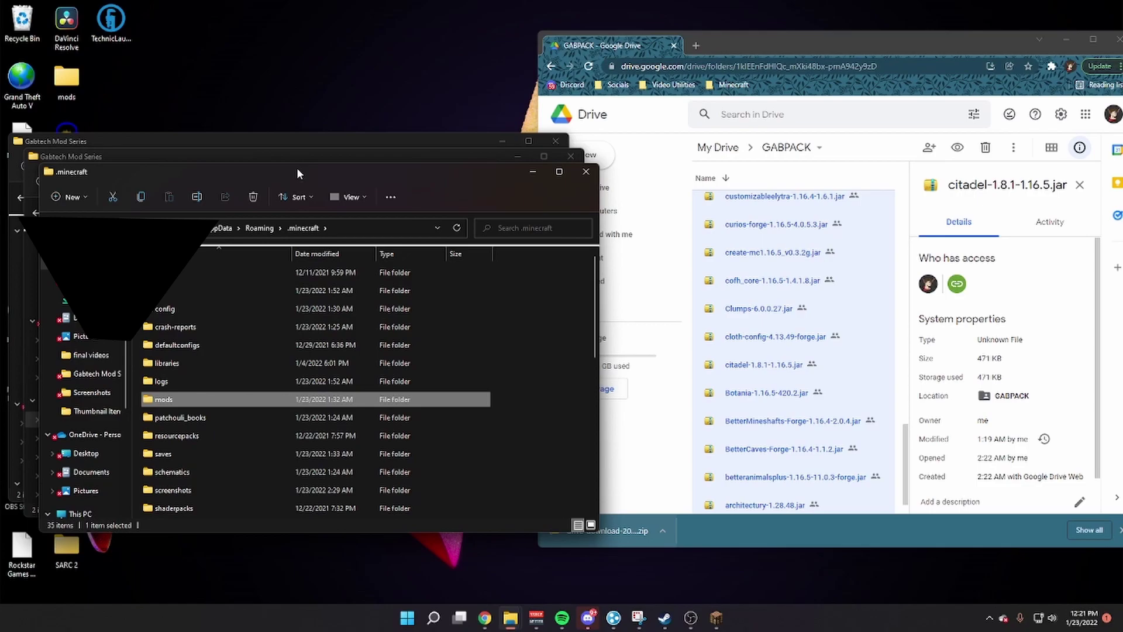
Minimize the .minecraft window and switch to Minecraft's multiplayer server list.
drag(297, 173, 379, 361)
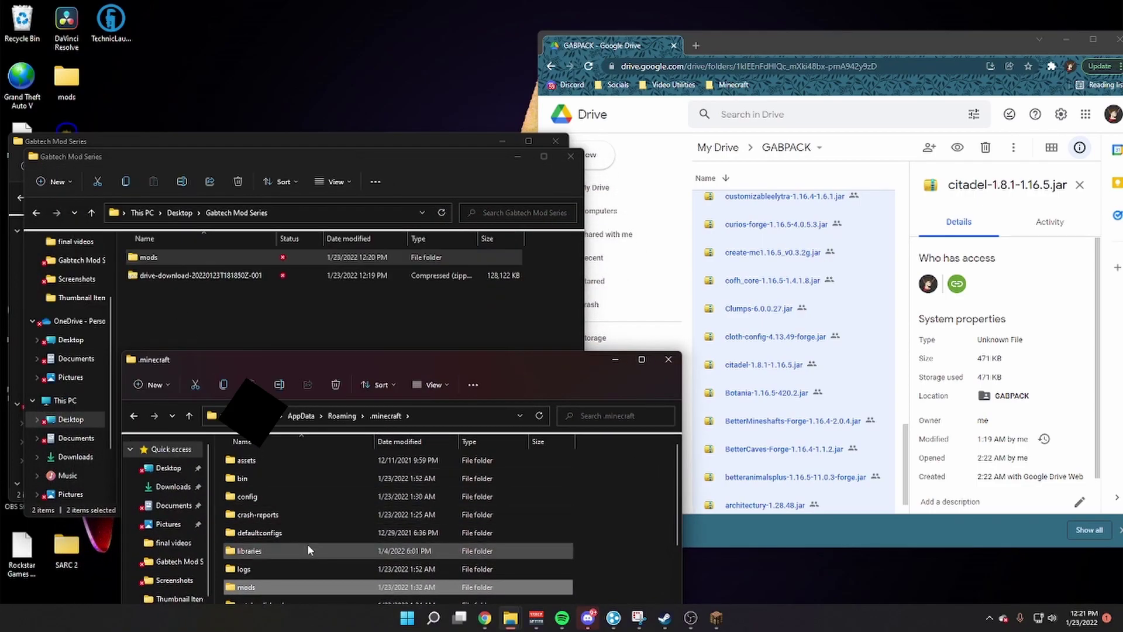
click(615, 361)
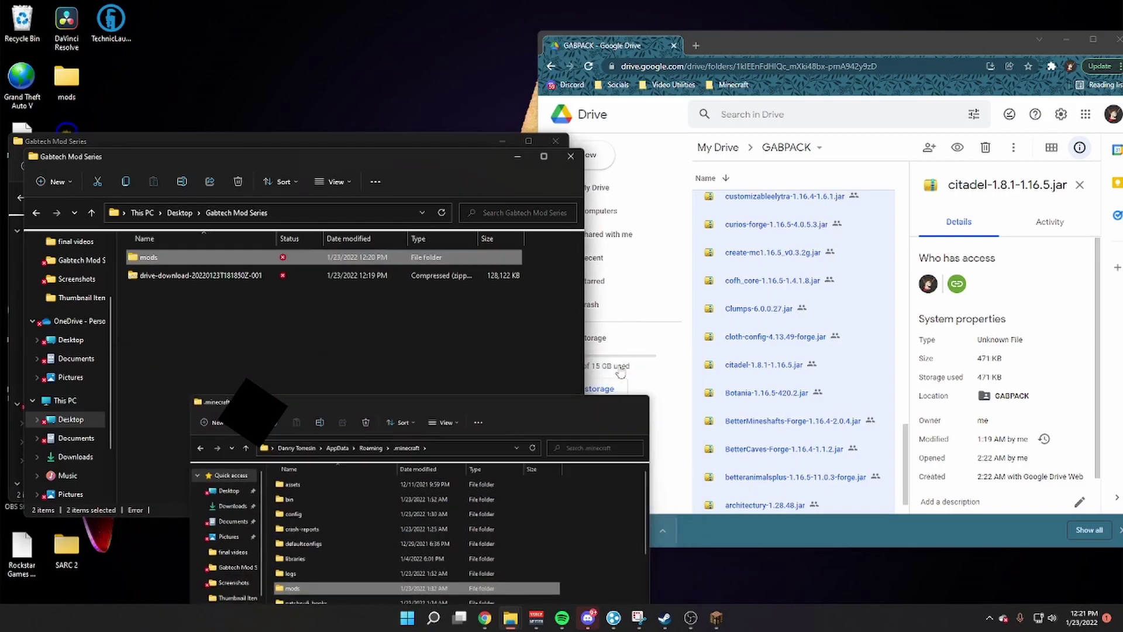
click(717, 618)
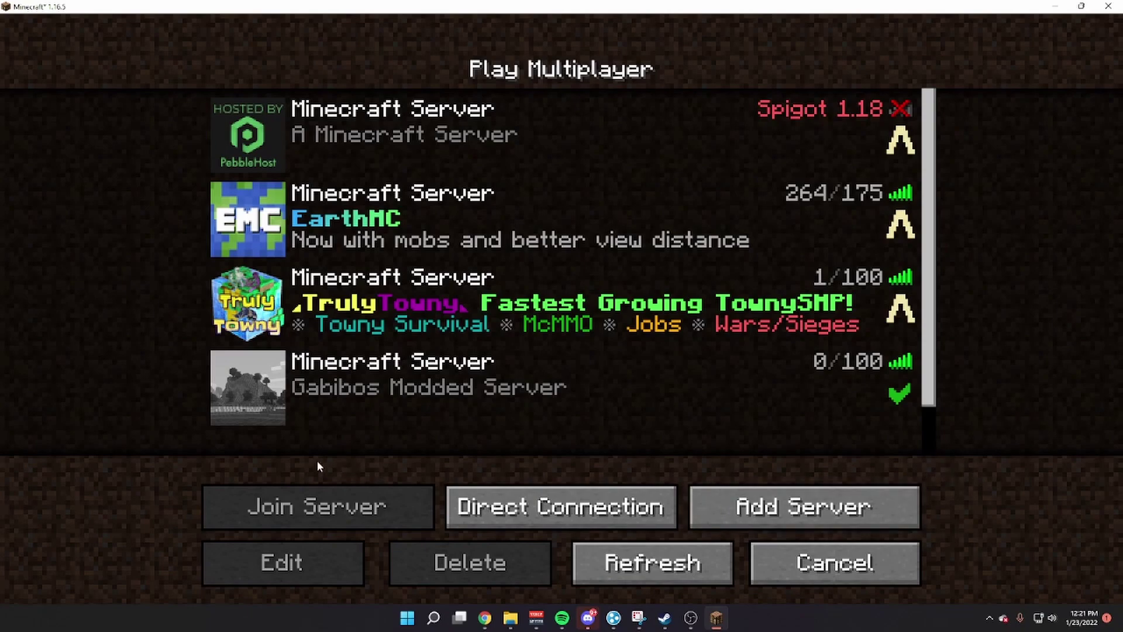
mouse_move(367, 410)
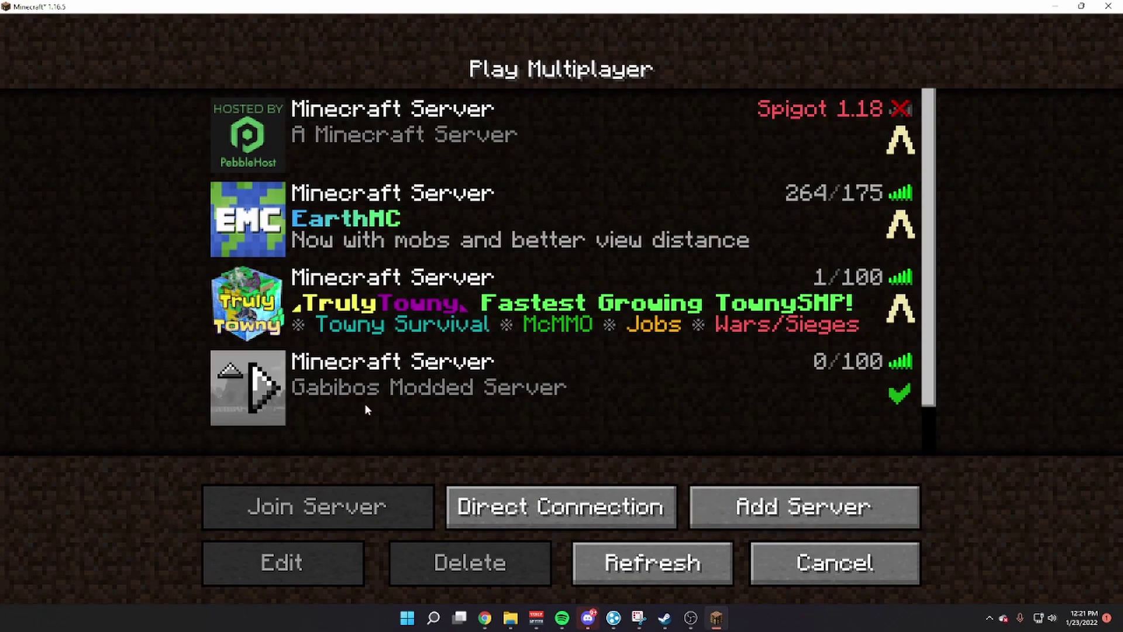
Join Gabibos Modded Server from the multiplayer list and load into its spawn world.
click(269, 393)
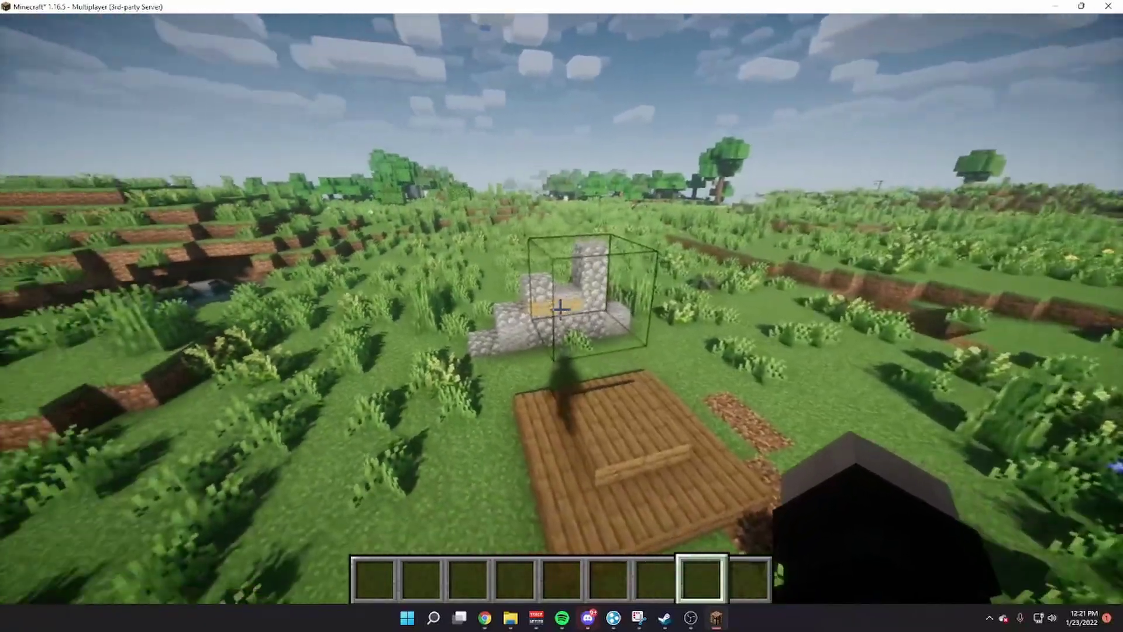
Look around the spawn world: zoom on the sign, walk toward the lake, fly up.
key(c)
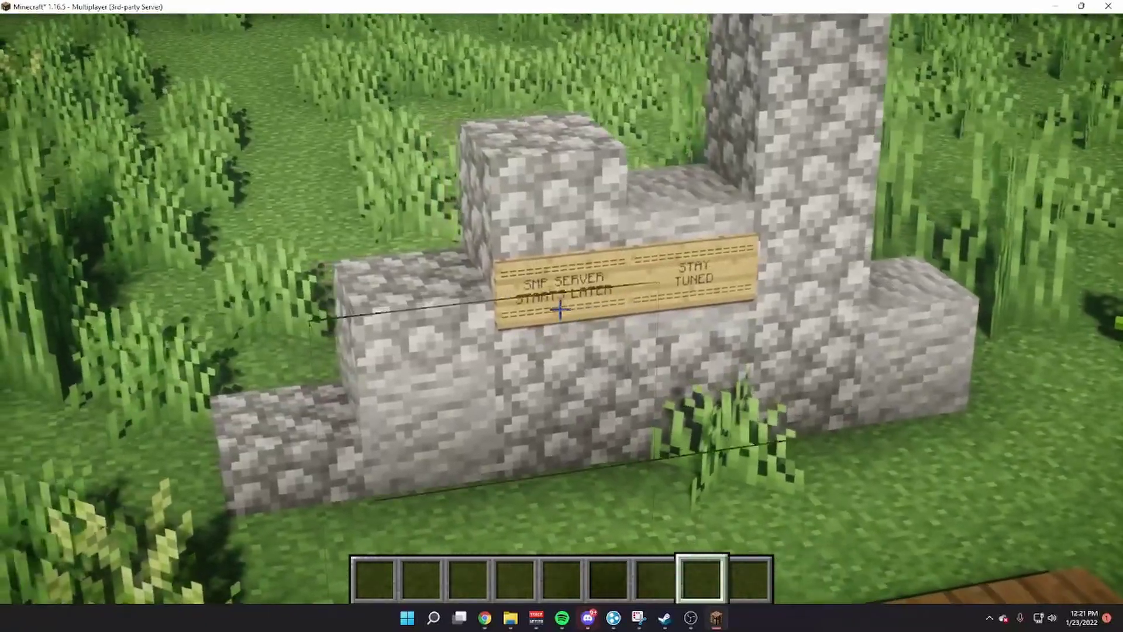
key(w)
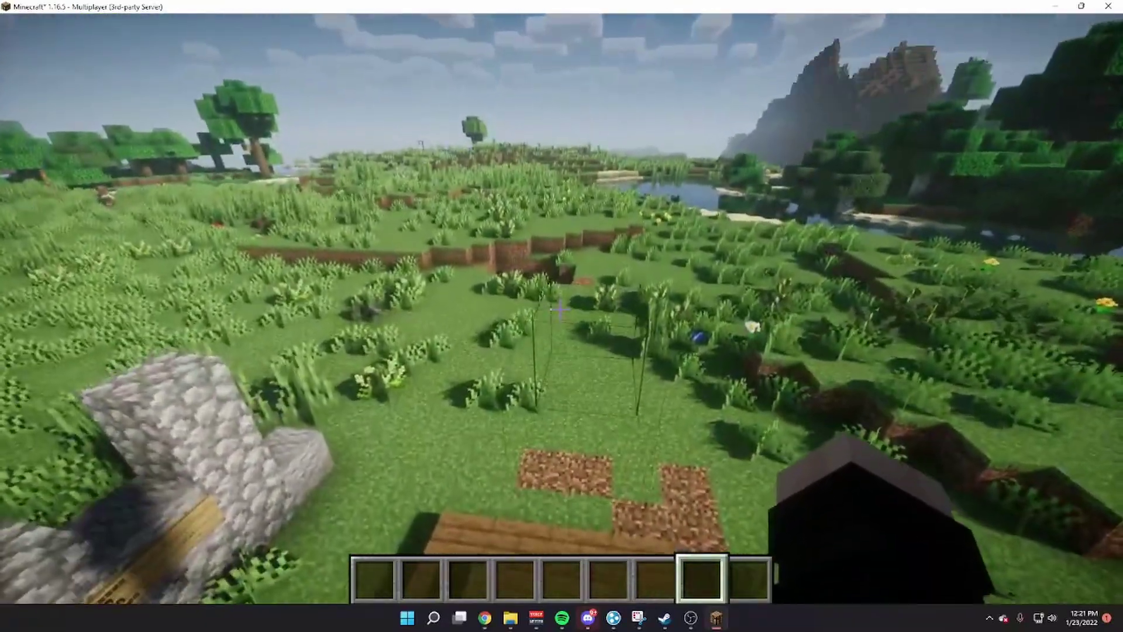
key(F5)
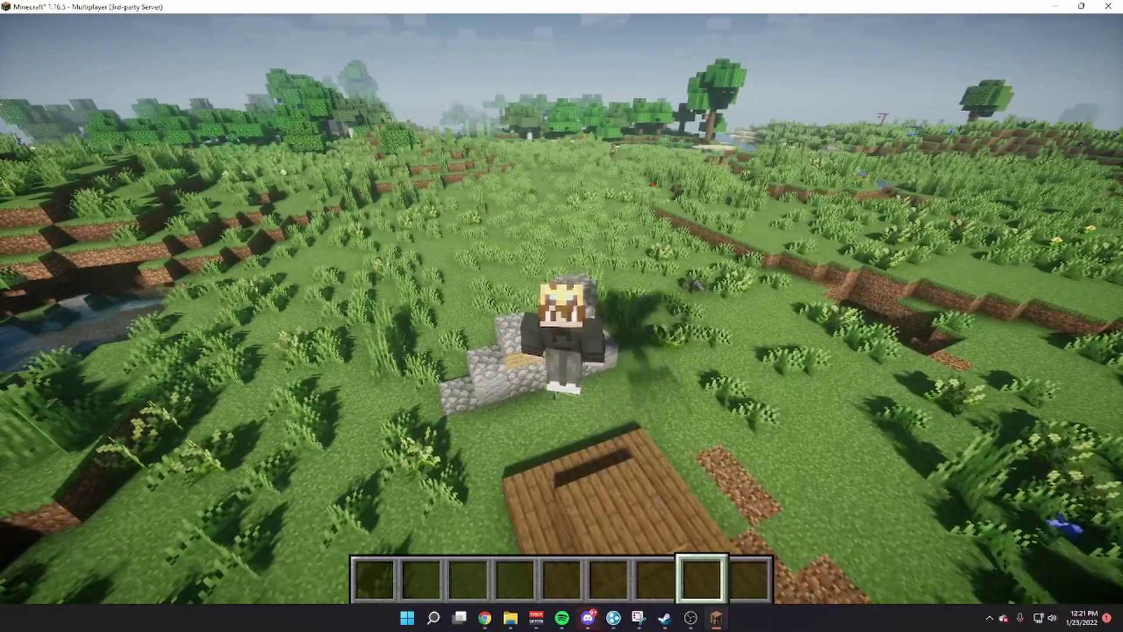
key(F5)
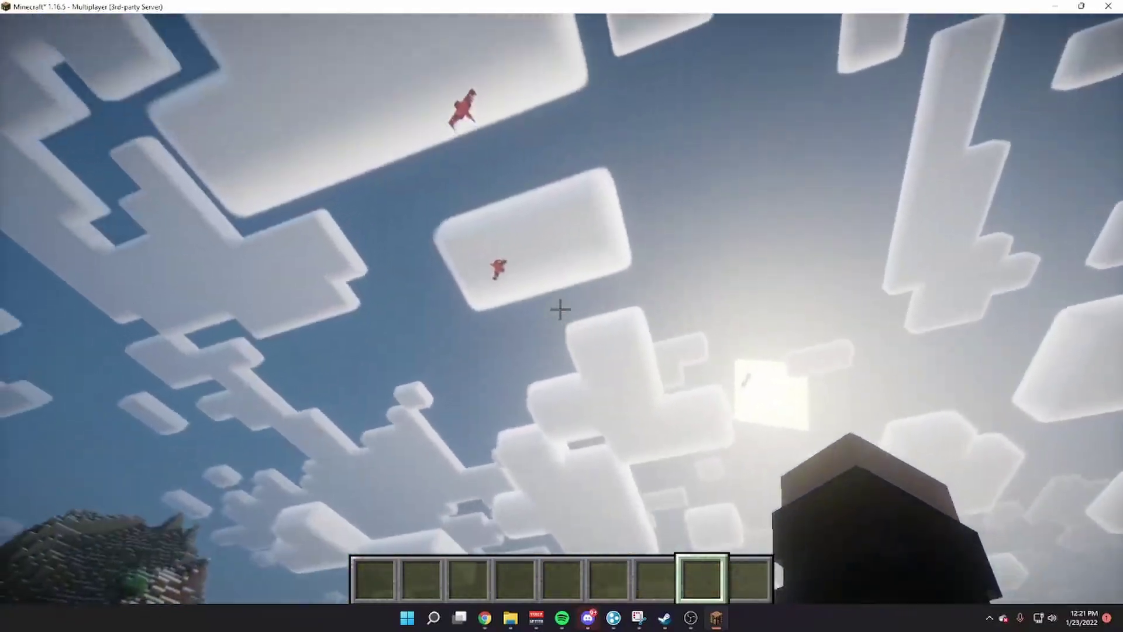
key(space)
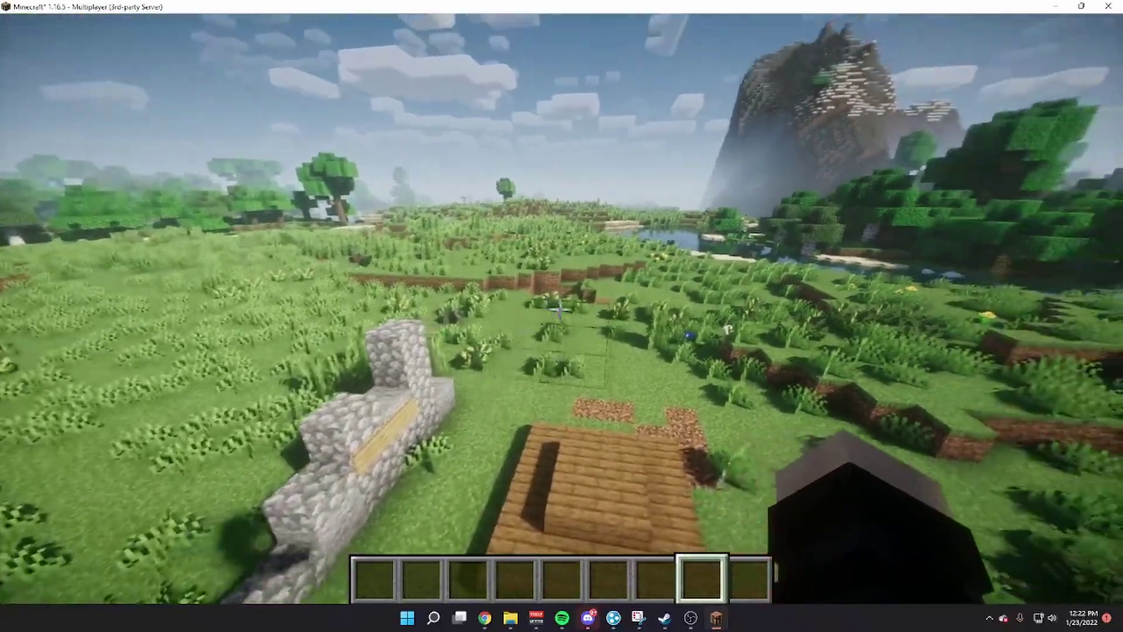
Open the creative inventory and page to the last item-tab page, 5/5.
key(e)
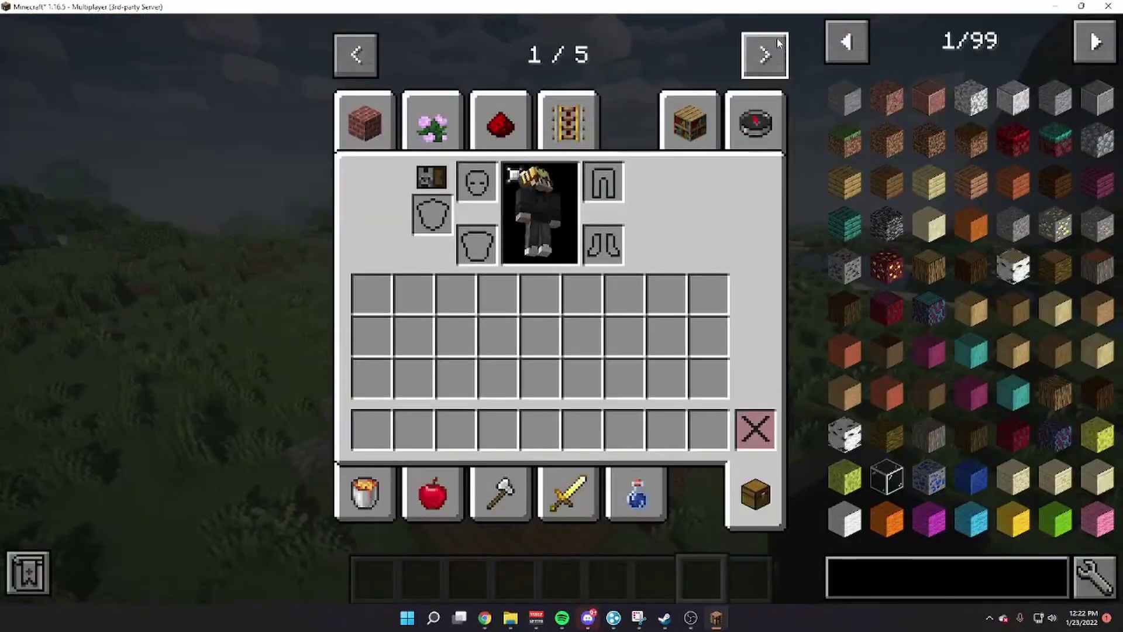
double_click(776, 44)
double_click(776, 48)
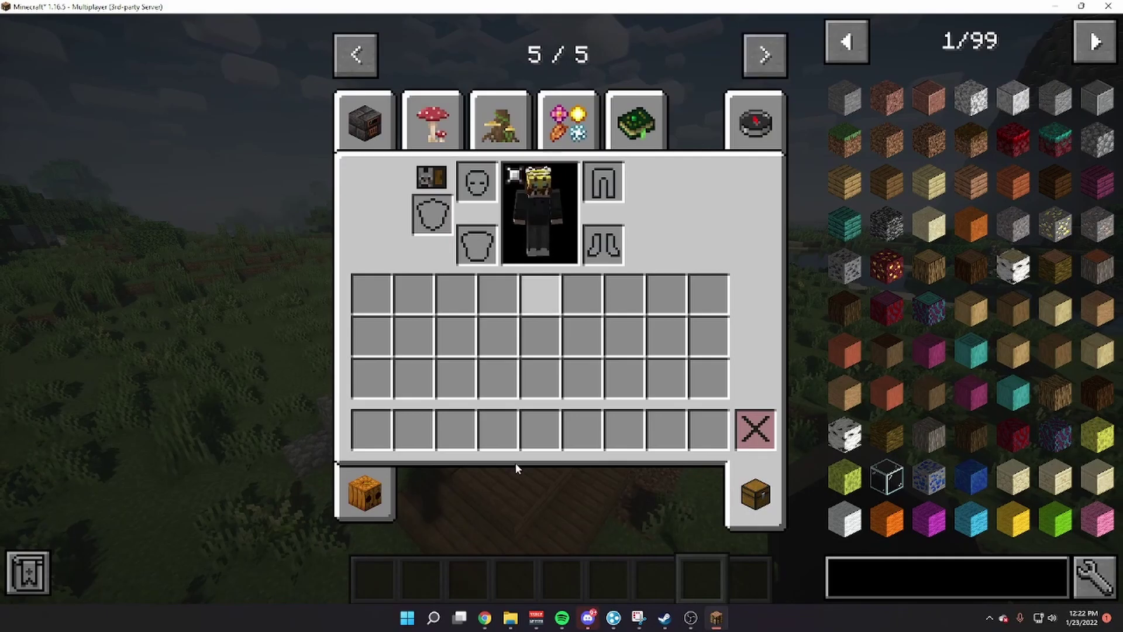